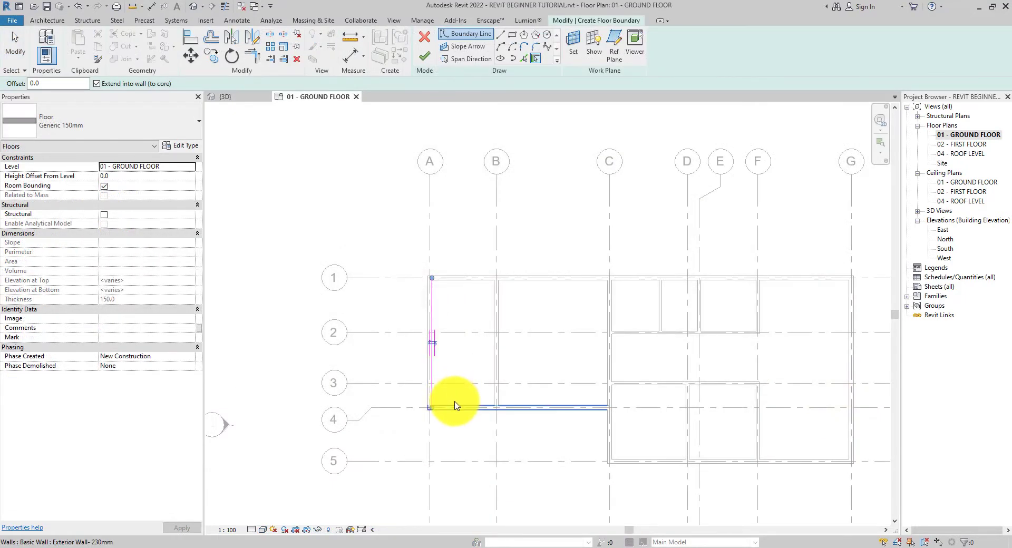
# - Pick the grid 4, grid 5 and top walls as floor boundary lines in the preview
pyautogui.click(454, 404)
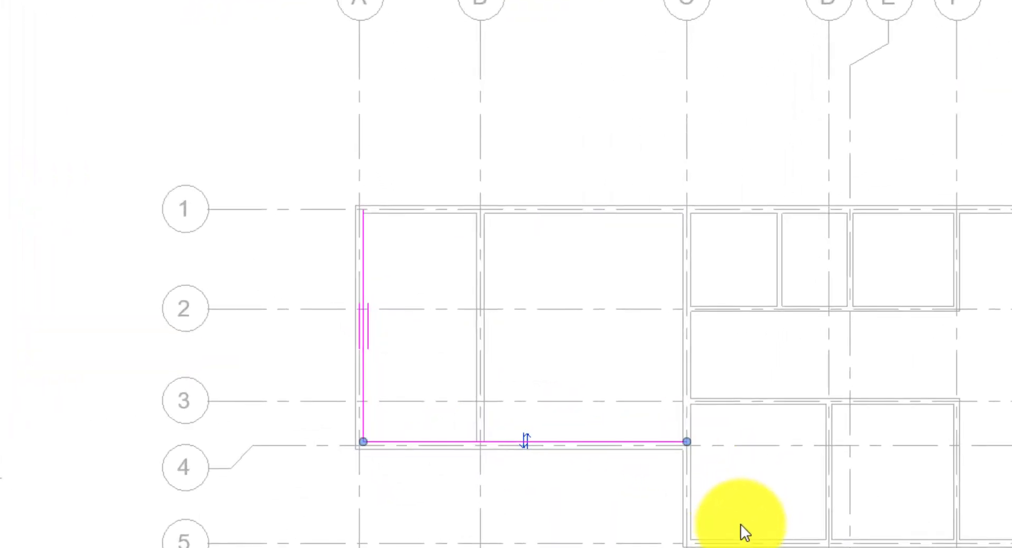
pyautogui.click(745, 538)
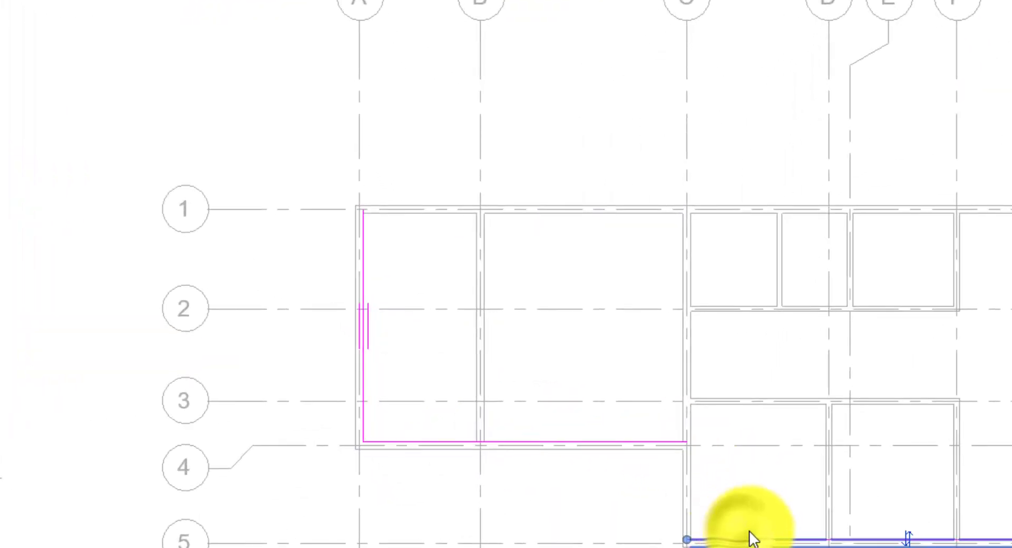
pyautogui.click(416, 216)
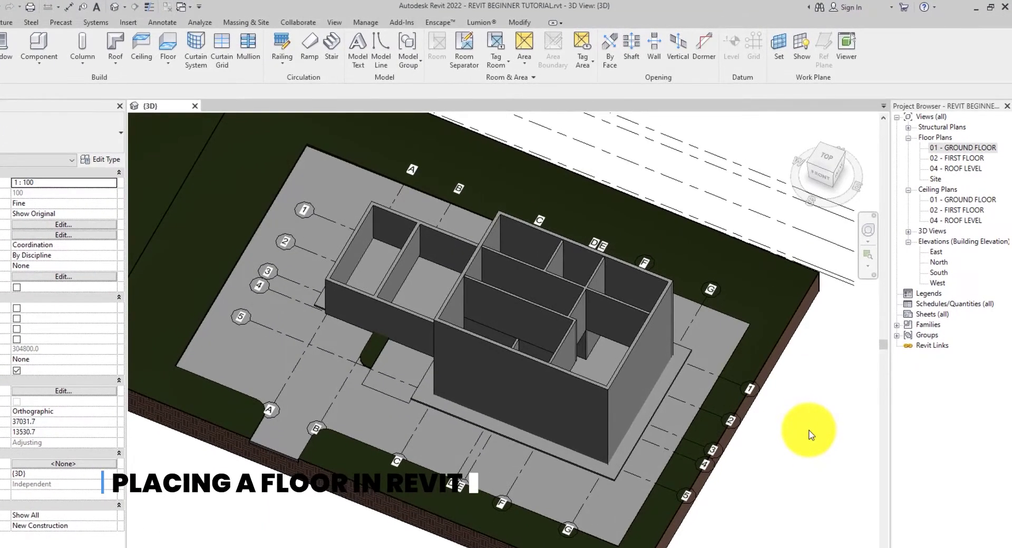
# - Open the 01 - GROUND FLOOR plan from the Project Browser's Floor Plans
pyautogui.doubleClick(958, 150)
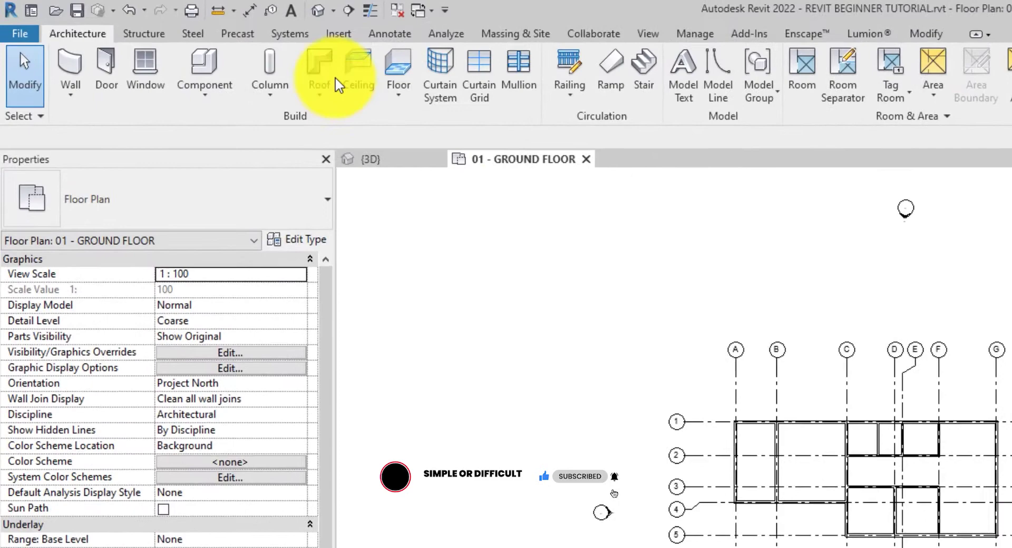
# - Start a new Generic 150mm floor boundary sketch on 01 - GROUND FLOOR
pyautogui.click(397, 68)
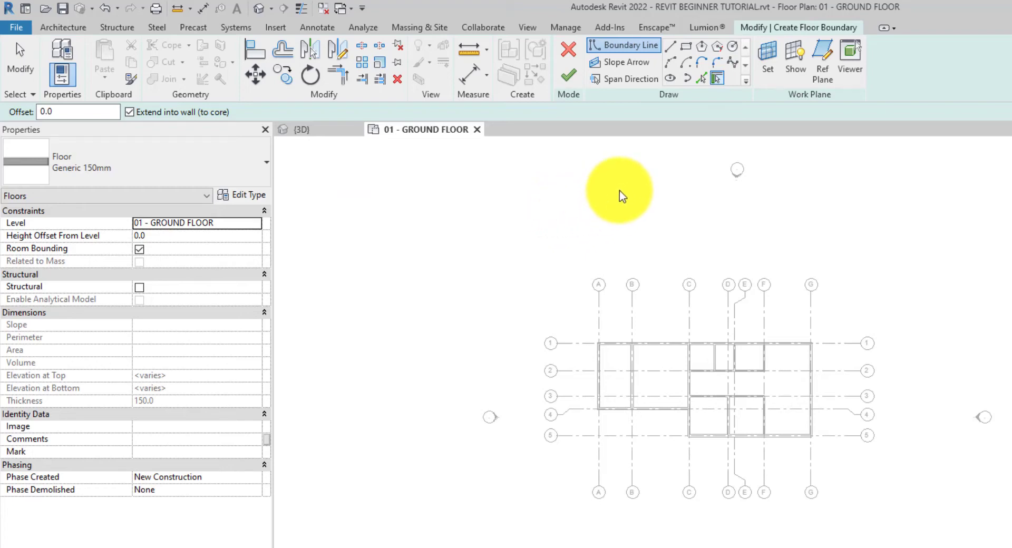
# - Choose Pick Walls for the floor boundary and zoom into the plan
pyautogui.click(717, 79)
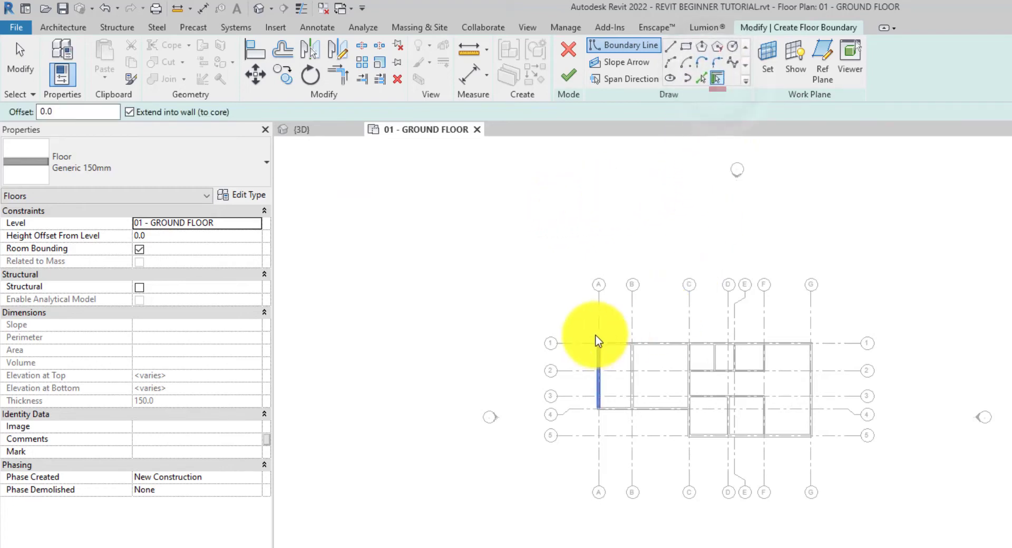
pyautogui.scroll(3, 619, 337)
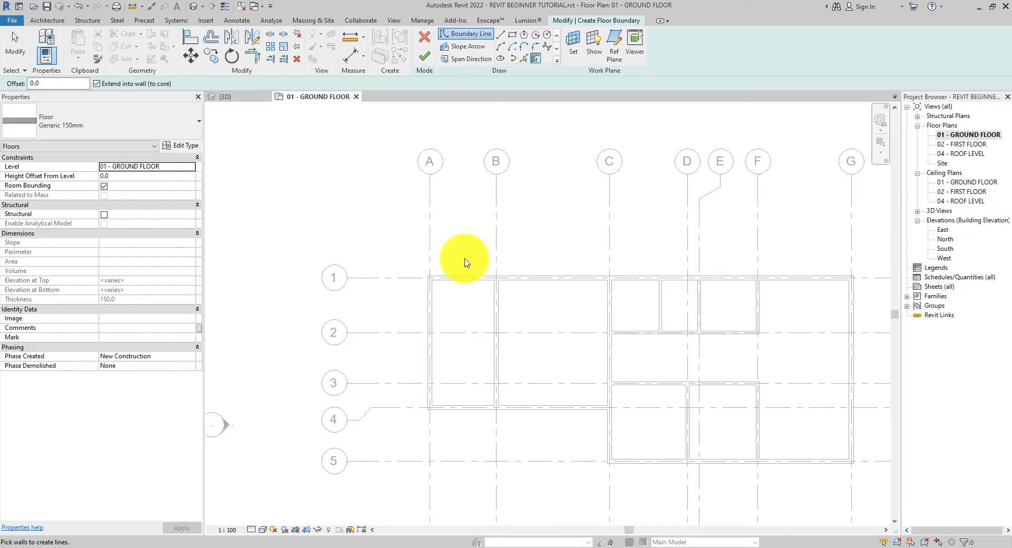
# - Pick the walls on grids A, 4, 5 and 1 as floor boundary lines
pyautogui.click(434, 302)
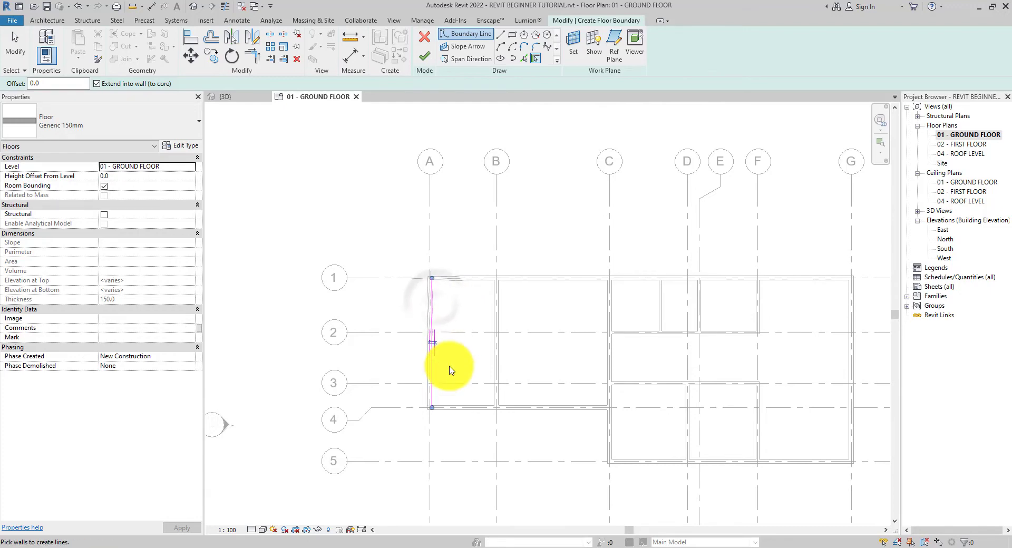
pyautogui.click(456, 407)
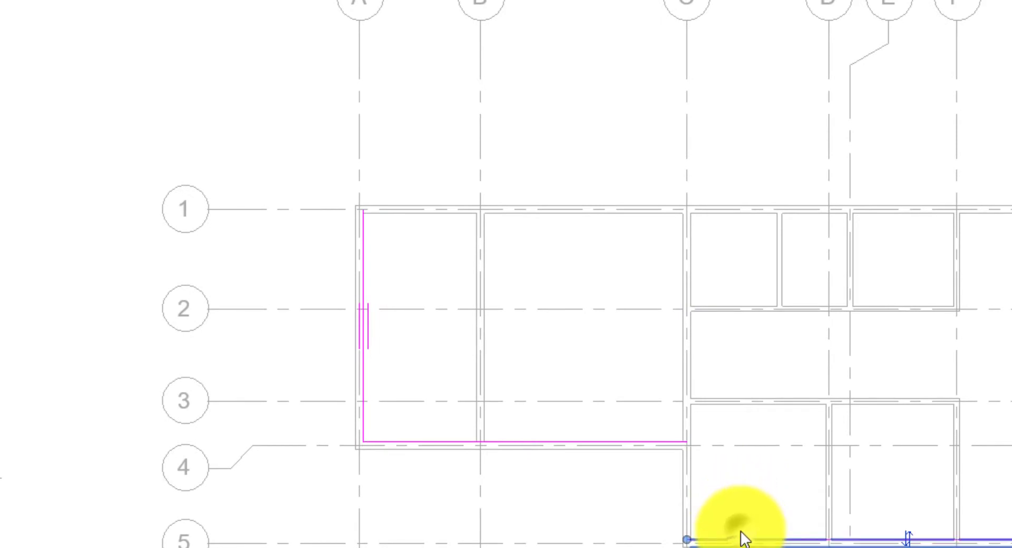
pyautogui.click(742, 538)
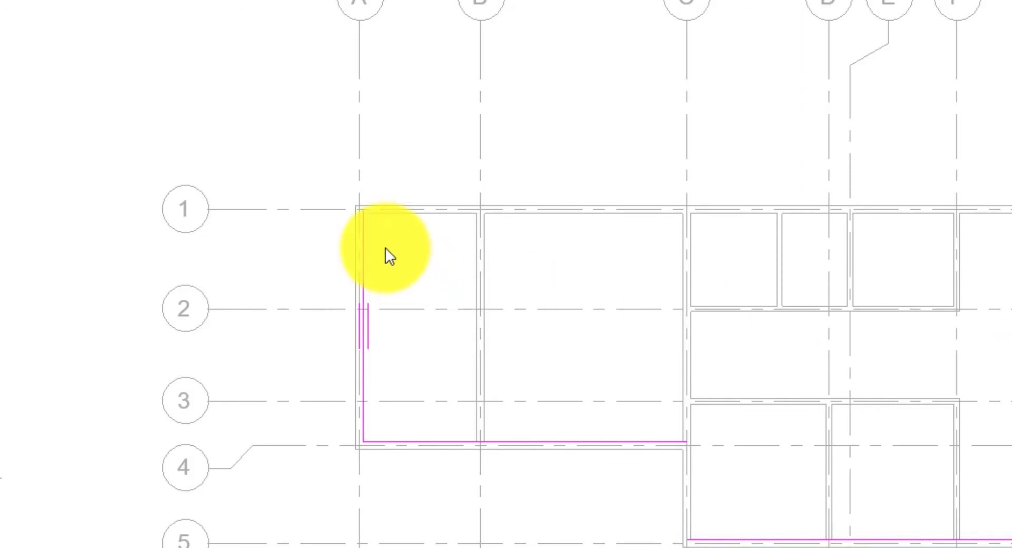
pyautogui.click(416, 216)
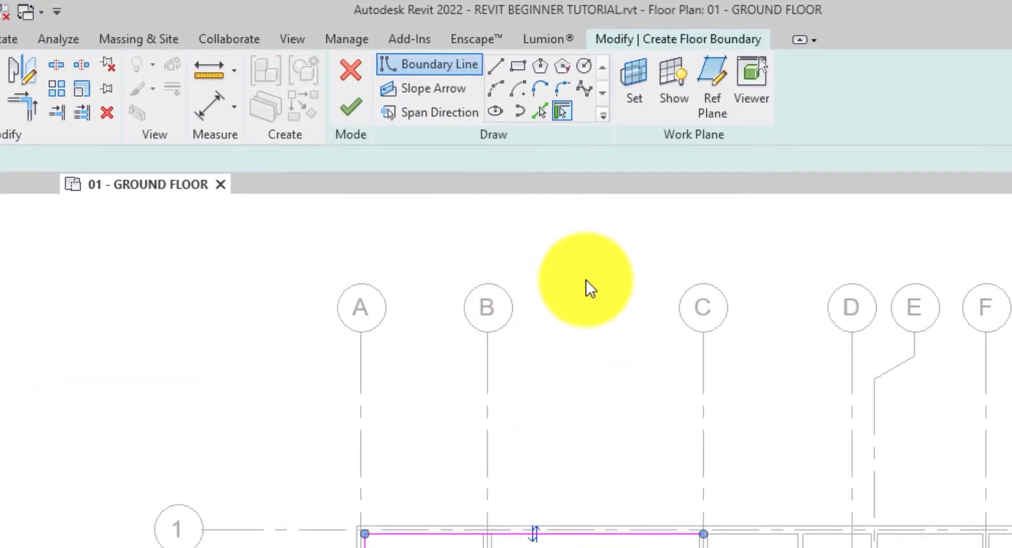
# - Draw a boundary line from the grid C / grid 4 corner to the grid 5 wall
pyautogui.click(499, 67)
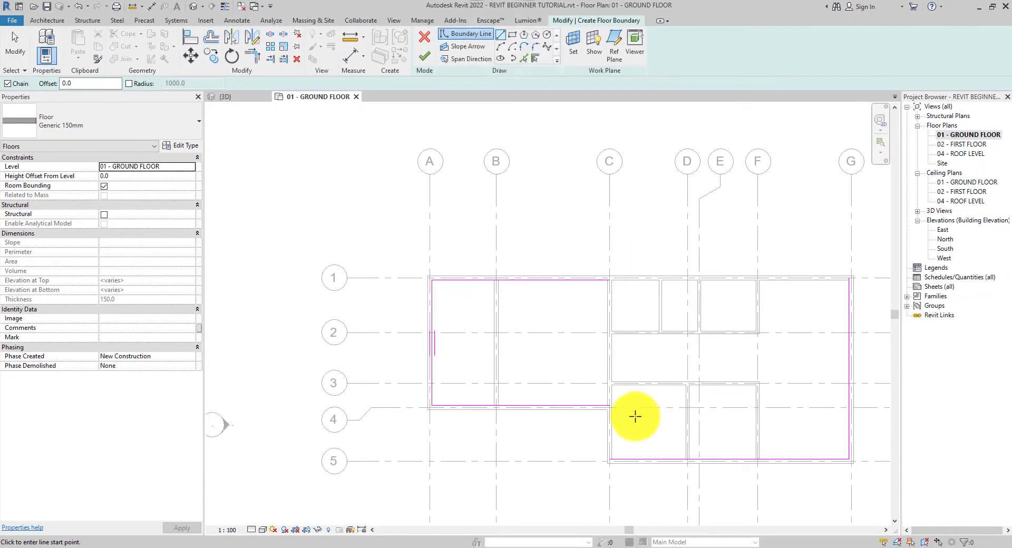
pyautogui.click(613, 406)
pyautogui.scroll(3, 613, 406)
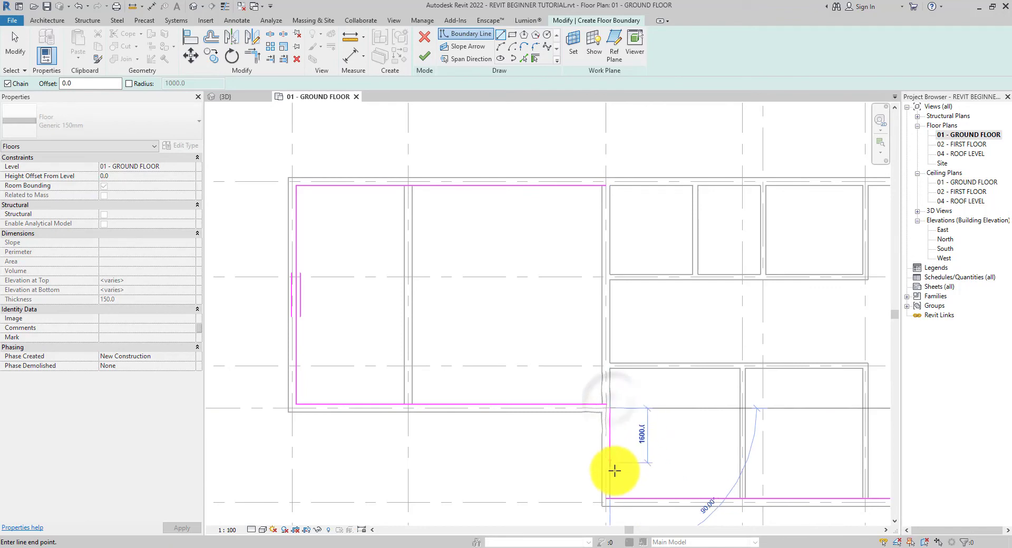
pyautogui.click(612, 496)
pyautogui.press('Escape')
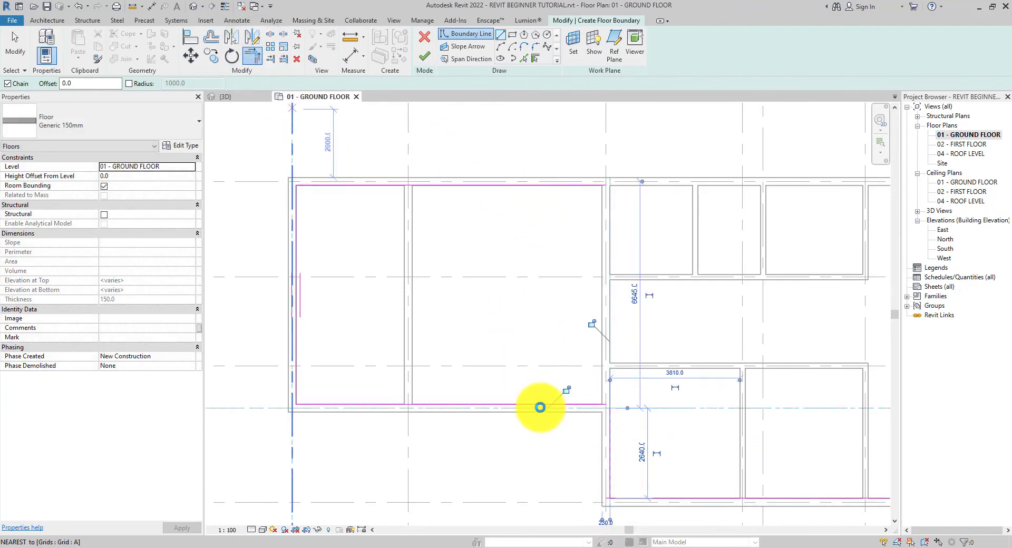
# - Trim/Extend to Corner (TR) the top and right boundary lines to close the loop
pyautogui.press('t')
pyautogui.press('r')
pyautogui.scroll(-2, 551, 435)
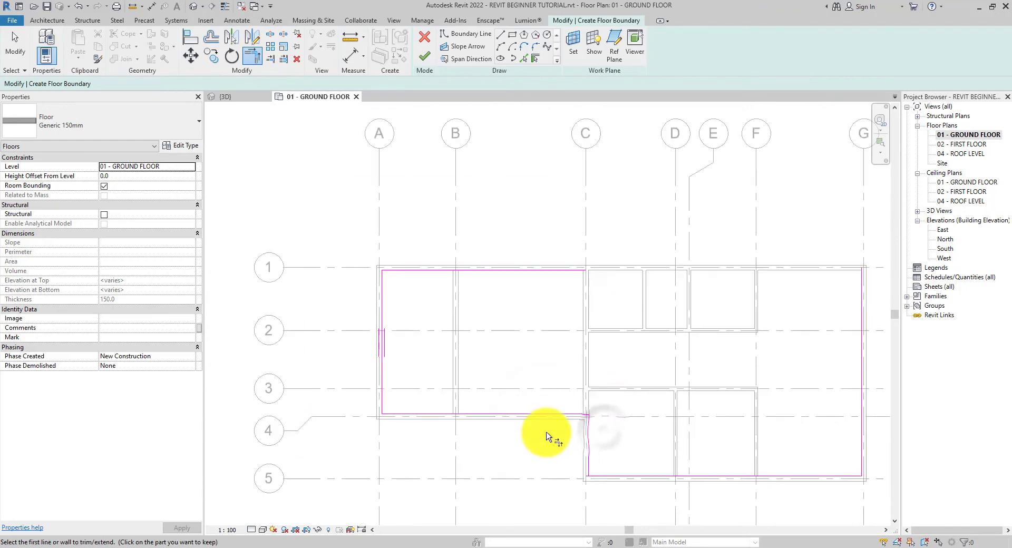
pyautogui.click(579, 271)
pyautogui.click(859, 333)
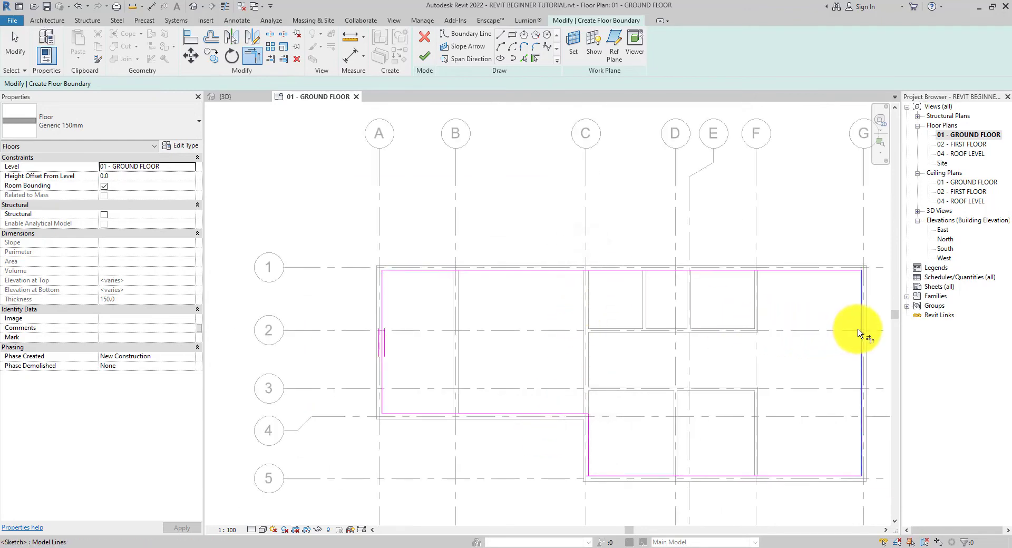
pyautogui.click(425, 56)
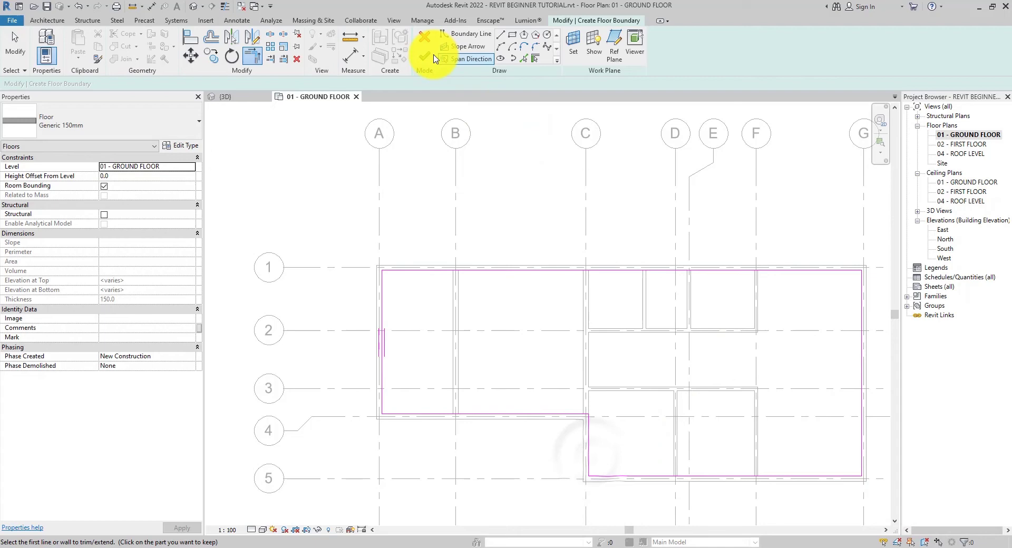
# - Finish the ground-floor sketch and decline joining the floor with the overlapping walls
pyautogui.click(426, 57)
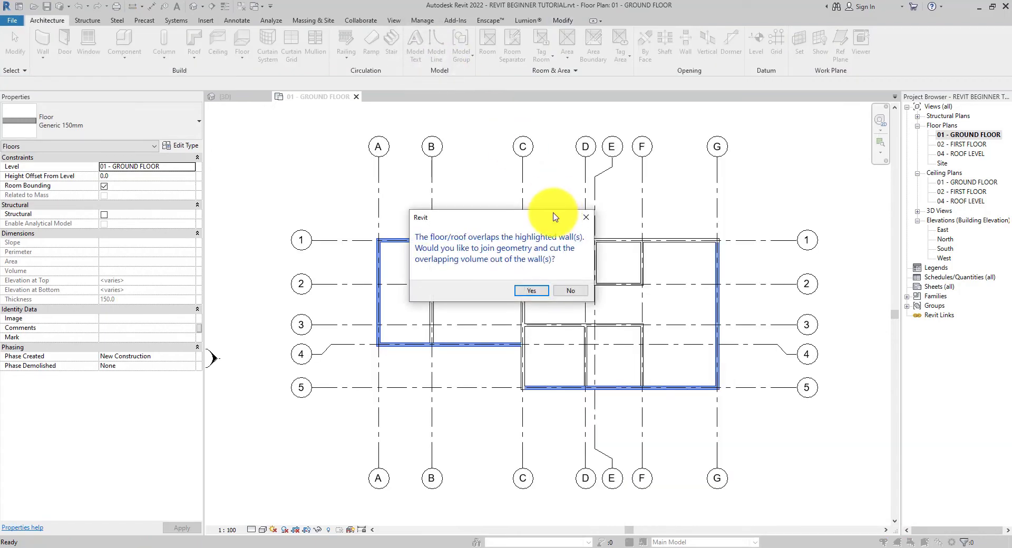
pyautogui.click(570, 291)
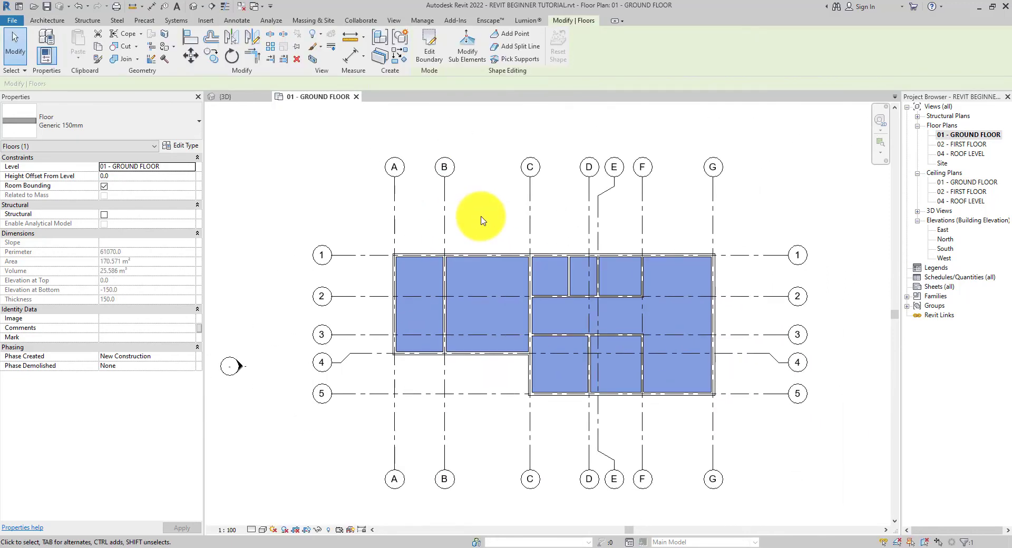
# - Open 02 - FIRST FLOOR and start a new floor using Pick Walls
pyautogui.doubleClick(958, 145)
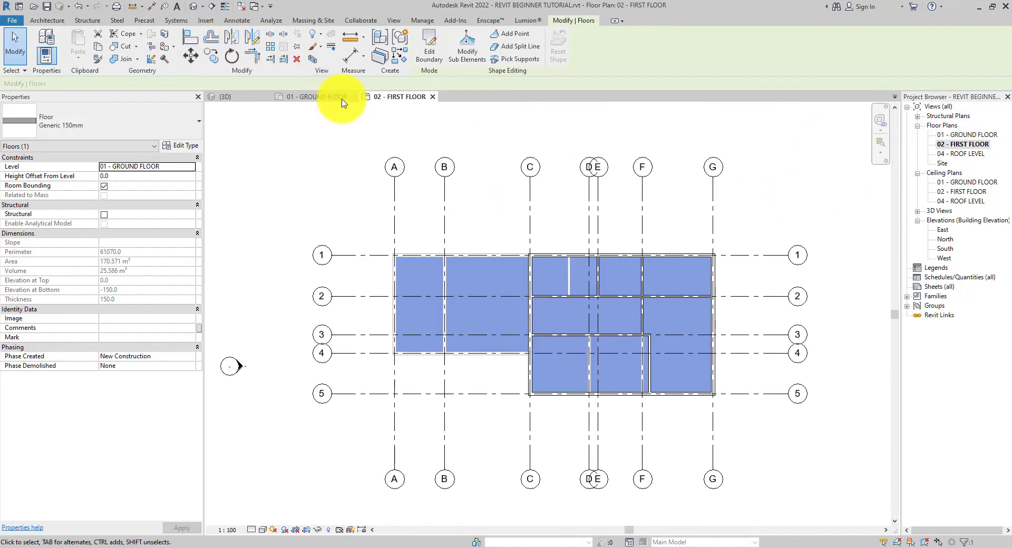
pyautogui.click(332, 136)
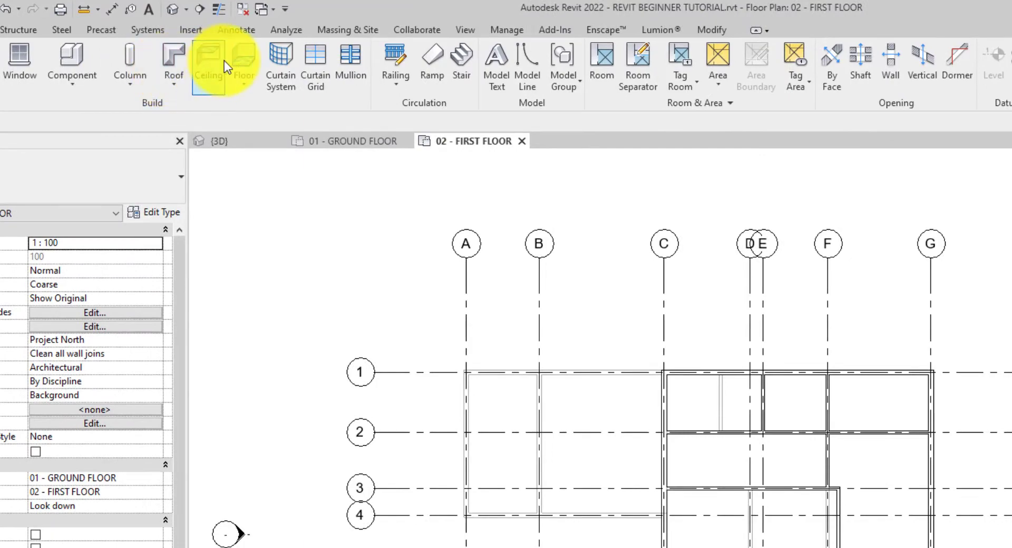
pyautogui.click(241, 57)
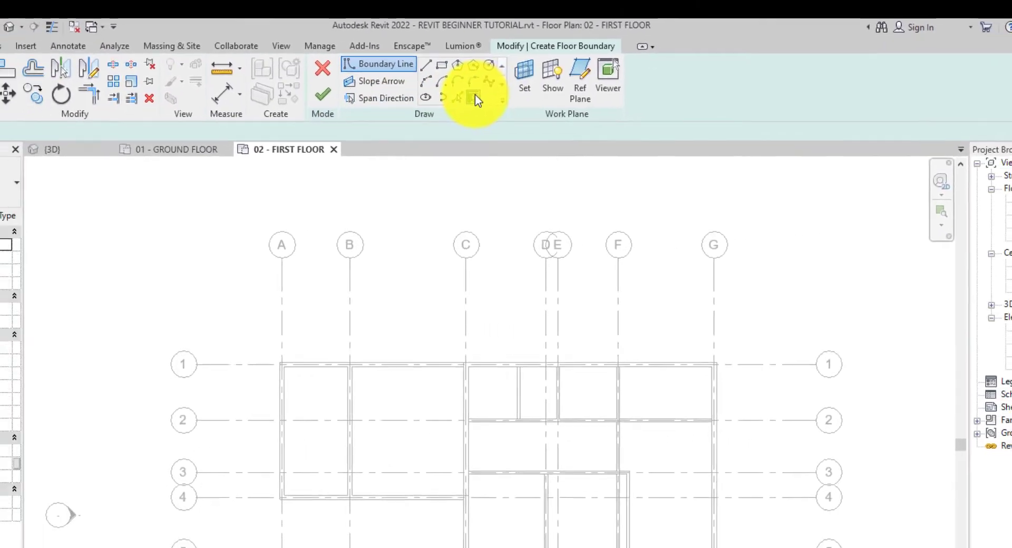
pyautogui.click(475, 99)
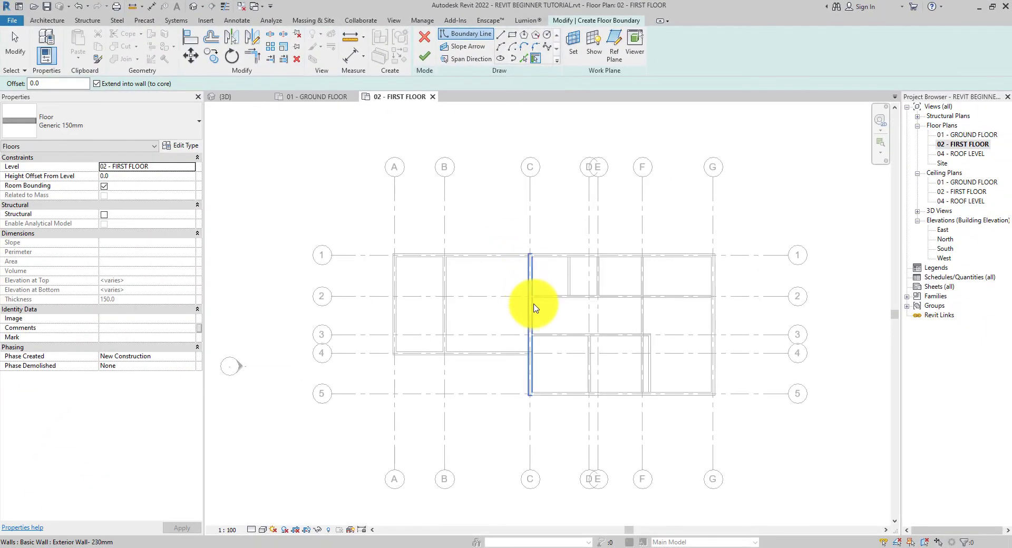
# - Pick the walls on grids C, 1, G and 5 as boundary lines
pyautogui.click(537, 295)
pyautogui.click(551, 256)
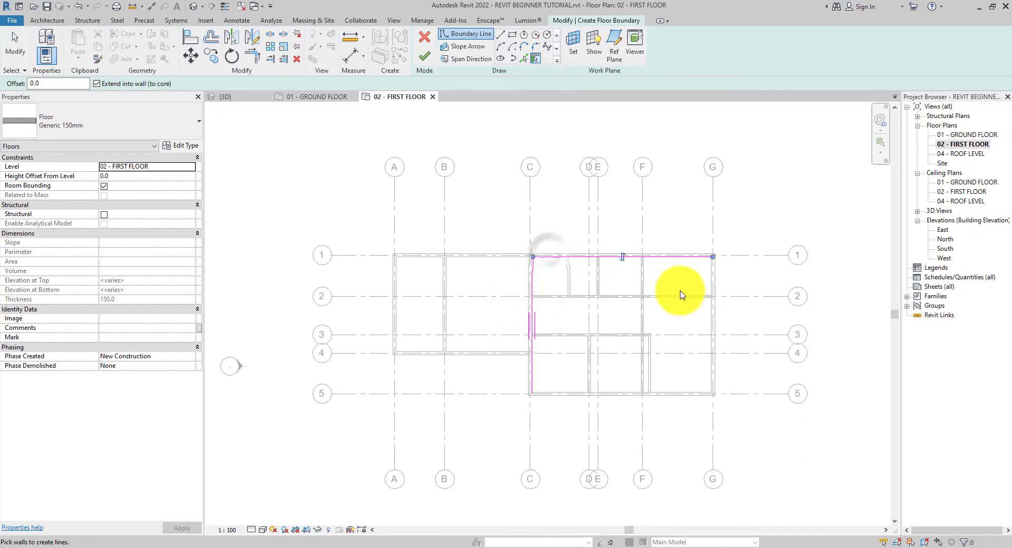
pyautogui.click(707, 323)
pyautogui.click(682, 393)
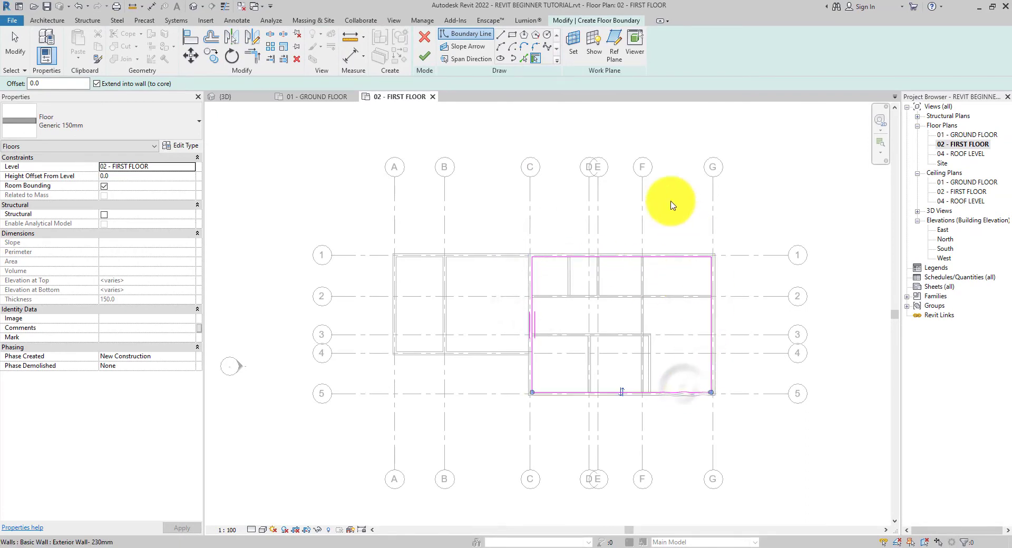
# - Finish the first-floor sketch, leaving walls unattached and unjoined, then deselect the floor
pyautogui.click(428, 59)
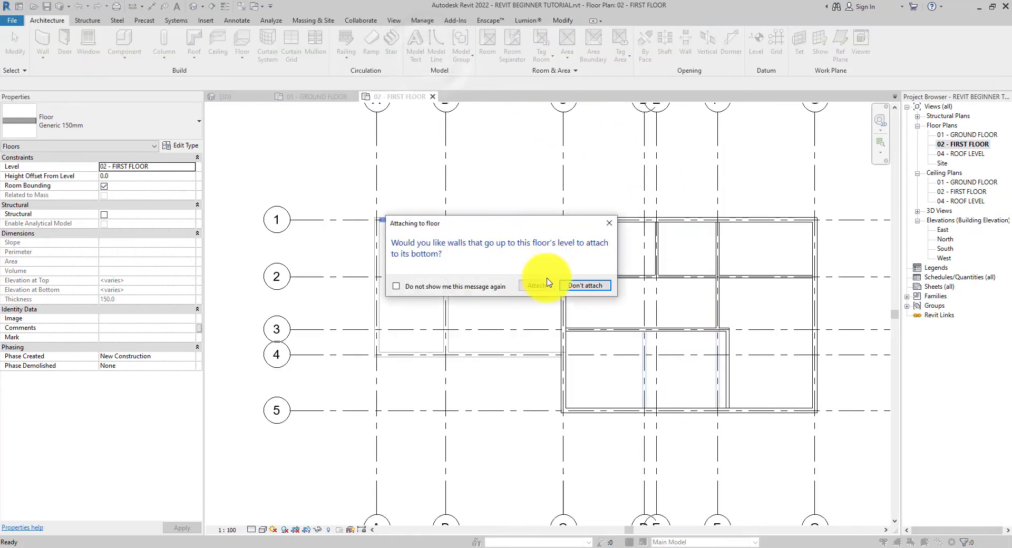
pyautogui.click(571, 287)
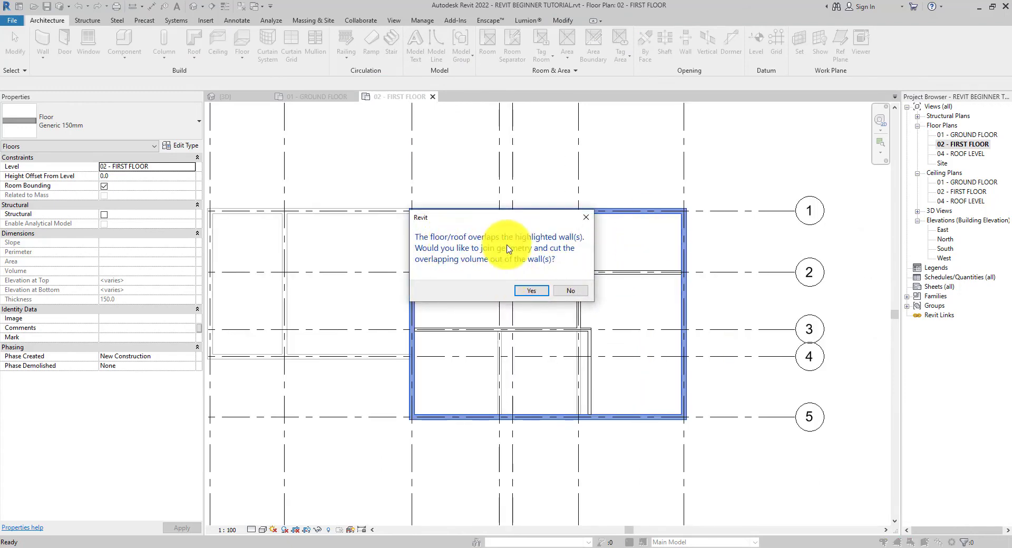
pyautogui.click(570, 290)
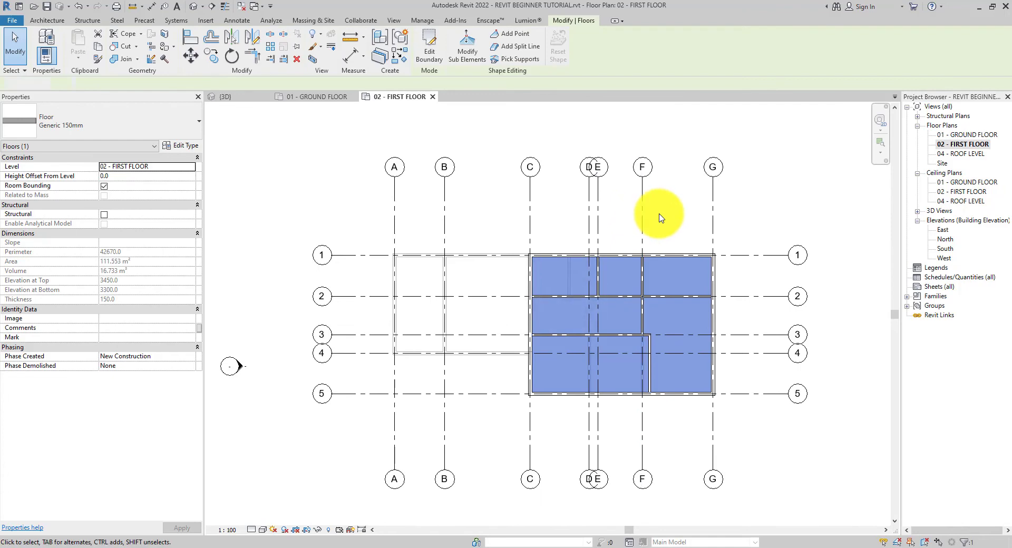
pyautogui.press('Escape')
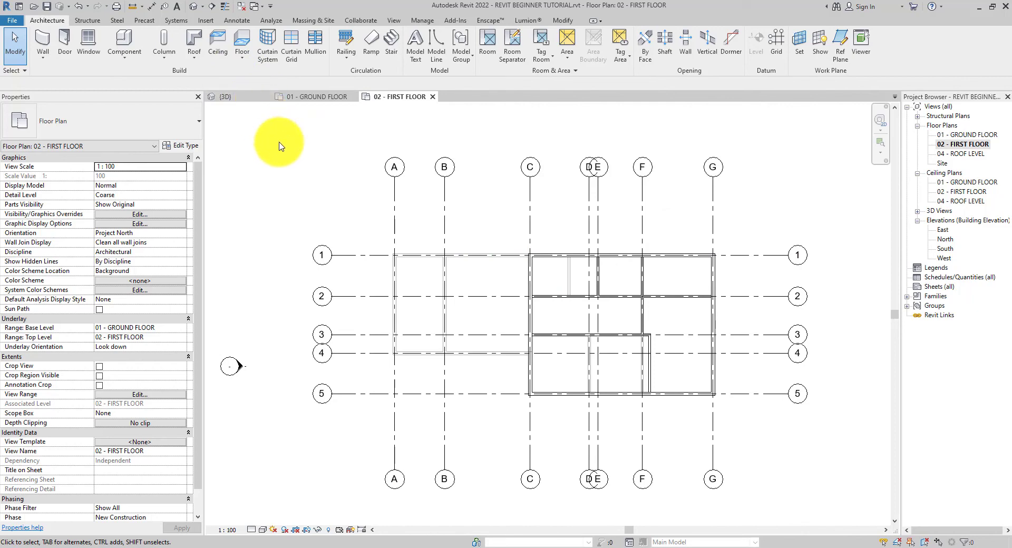
# - Open the default 3D view and select the first-floor, then ground-floor slabs
pyautogui.click(198, 10)
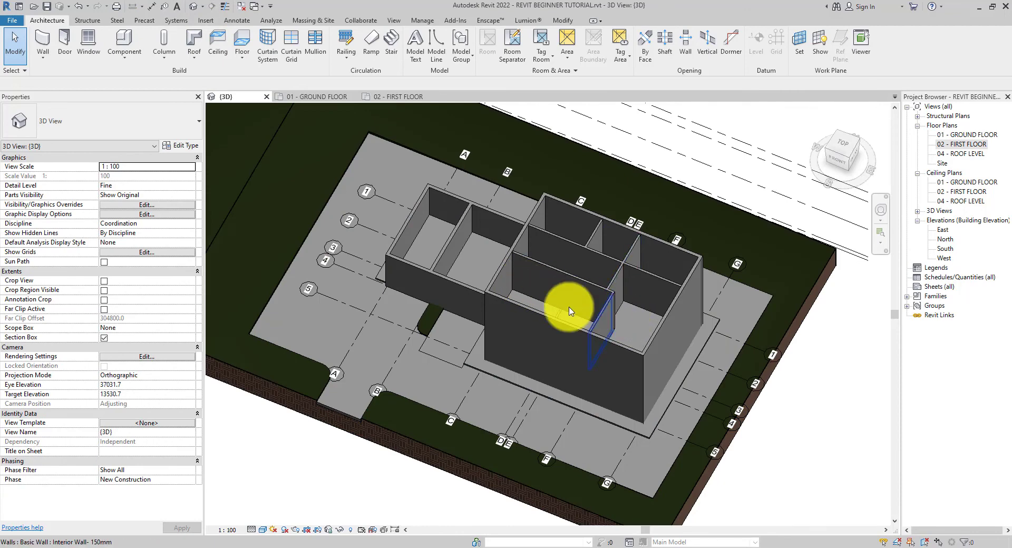
pyautogui.click(514, 301)
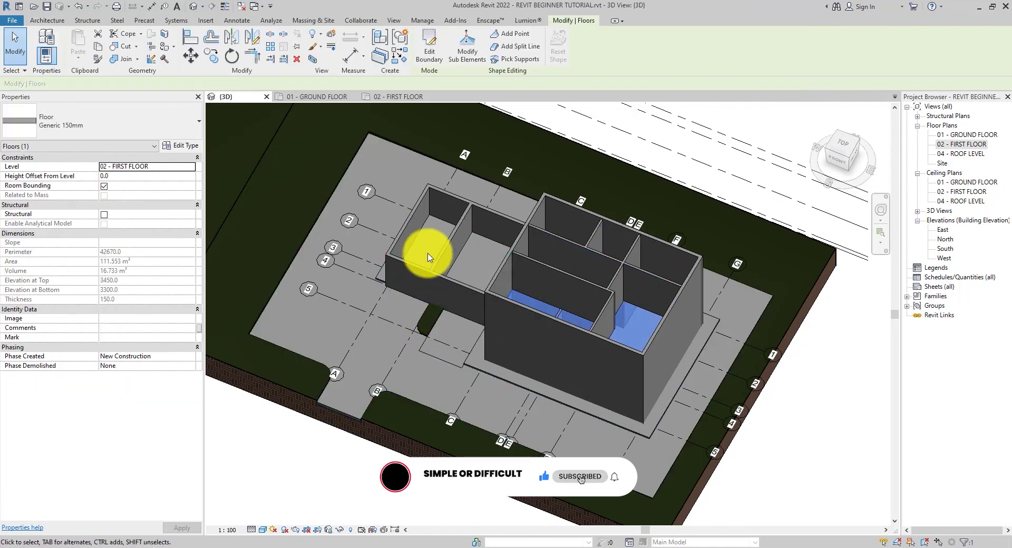
pyautogui.click(418, 227)
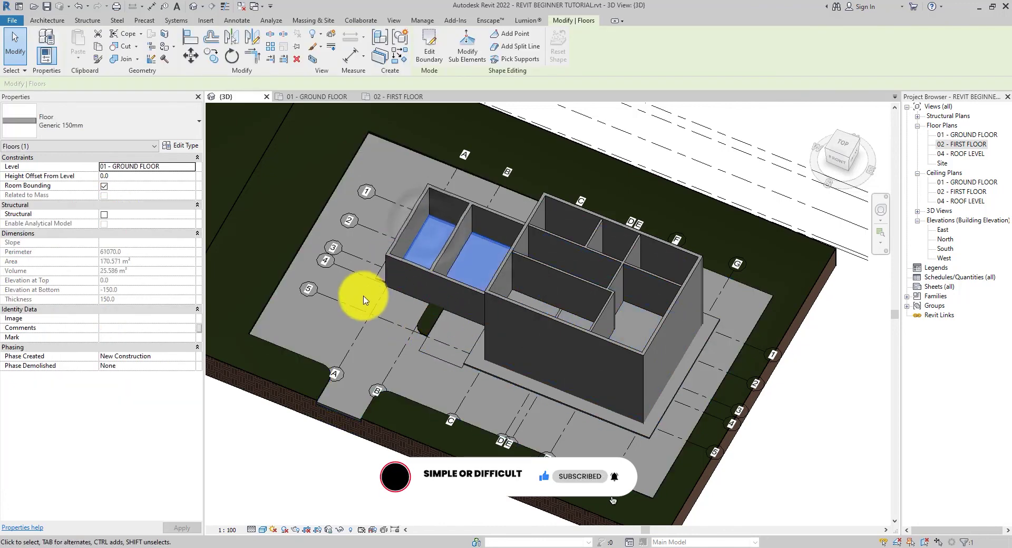